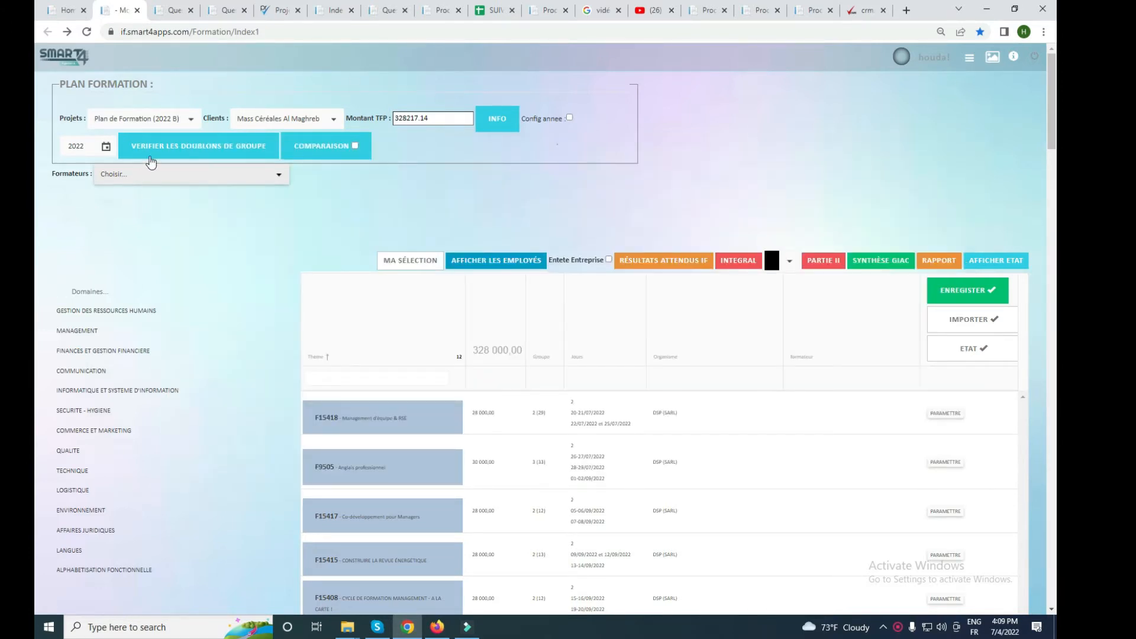
- Select the project Plan de Formation (2022 B) and the client Mass Céréales Al Maghreb, and display the client's employees
click(159, 127)
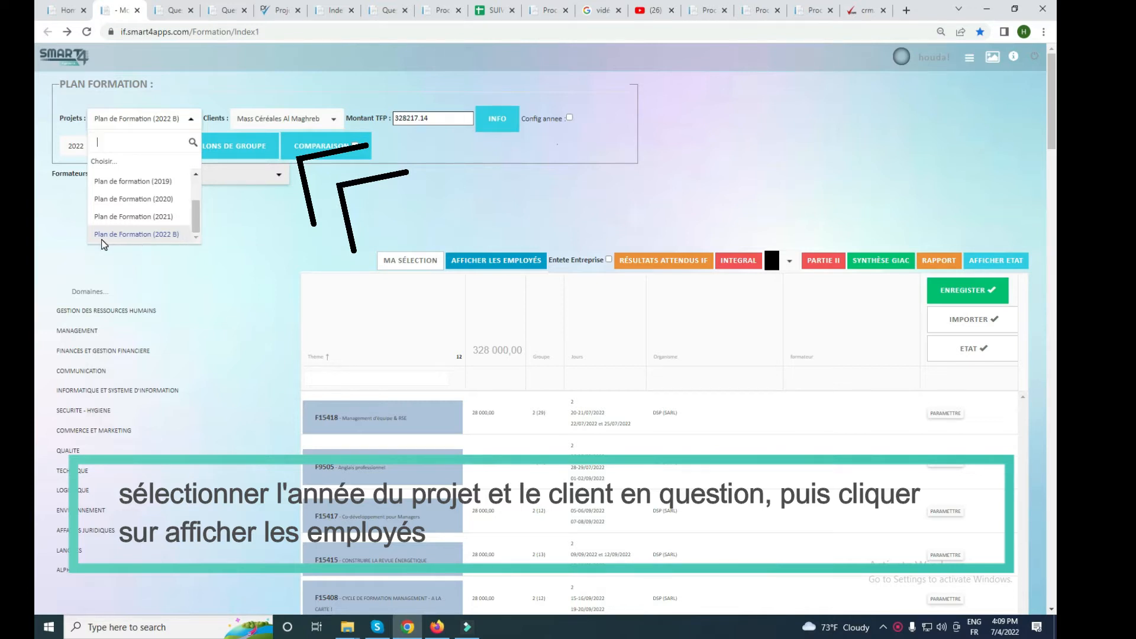
click(157, 234)
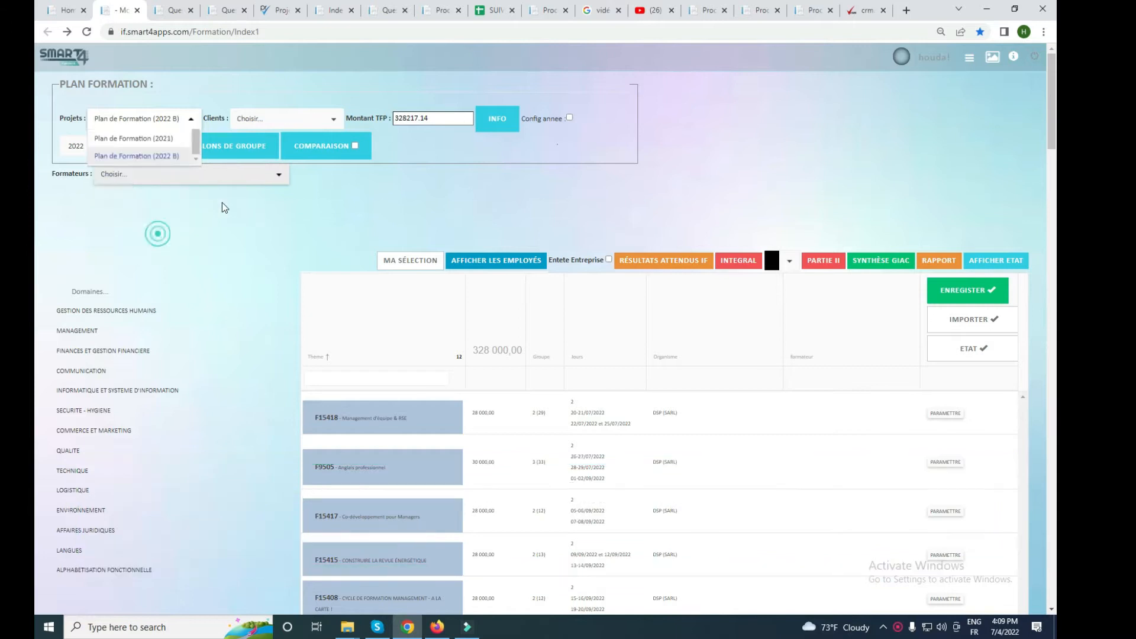
click(278, 119)
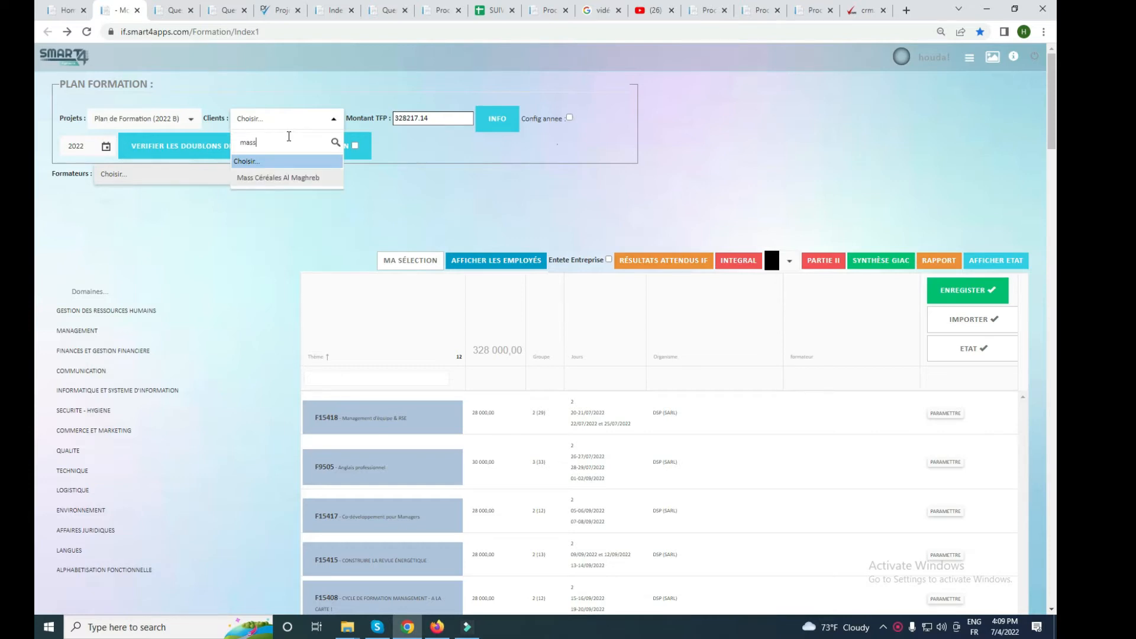
click(278, 178)
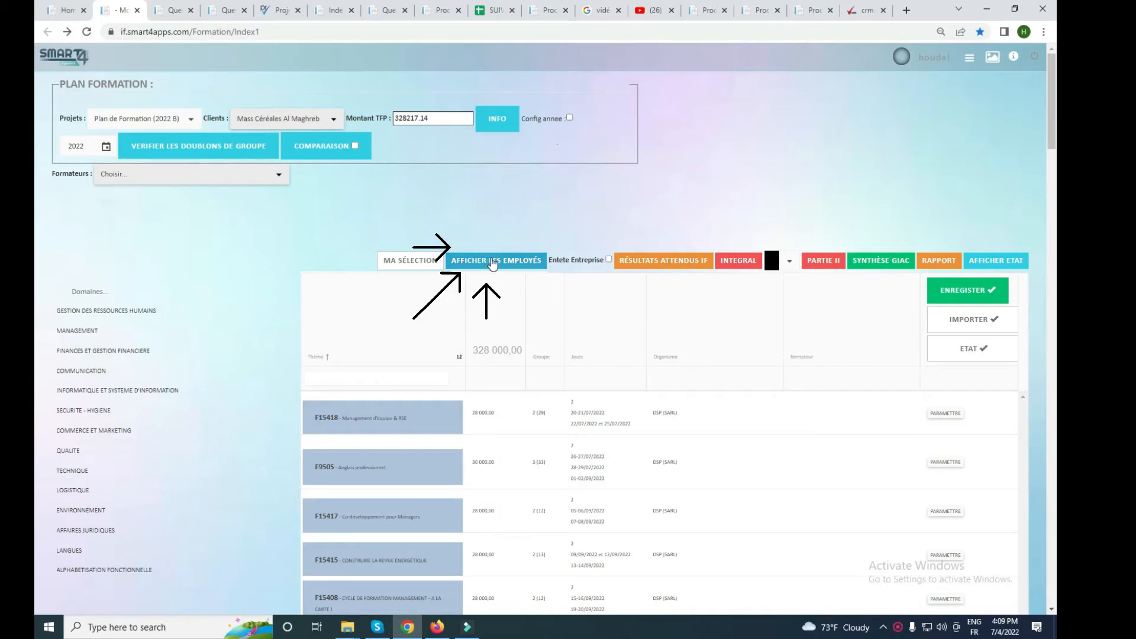
click(492, 261)
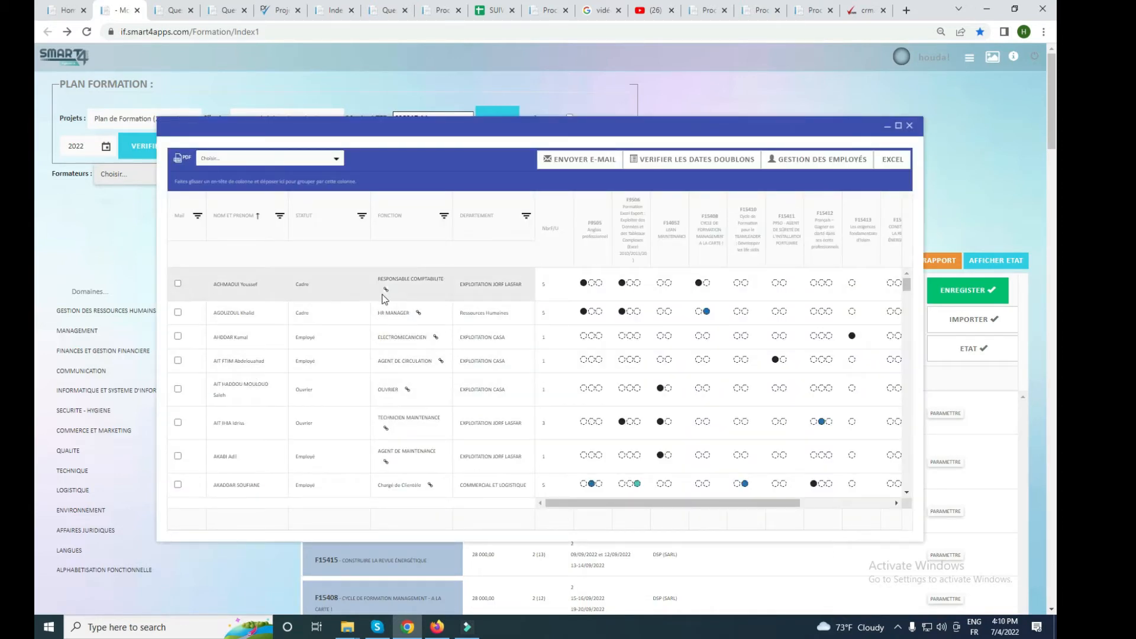
- Open the HR MANAGER's questionnaire and check the job title, service, company name and full name filled in on it
click(419, 314)
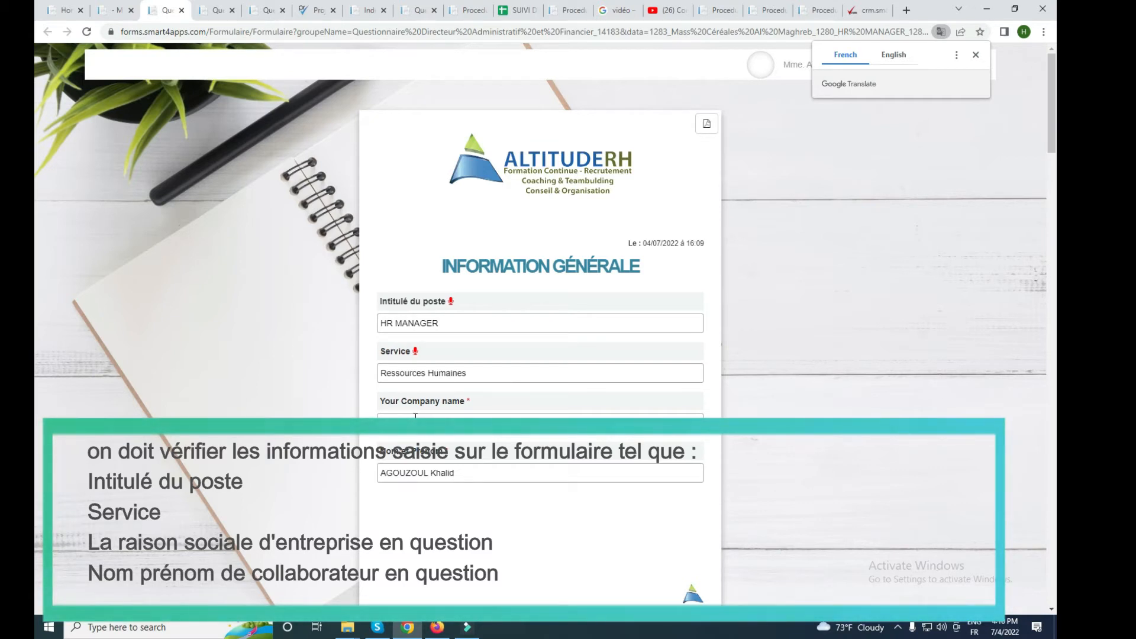
scroll(414, 485, down, 4)
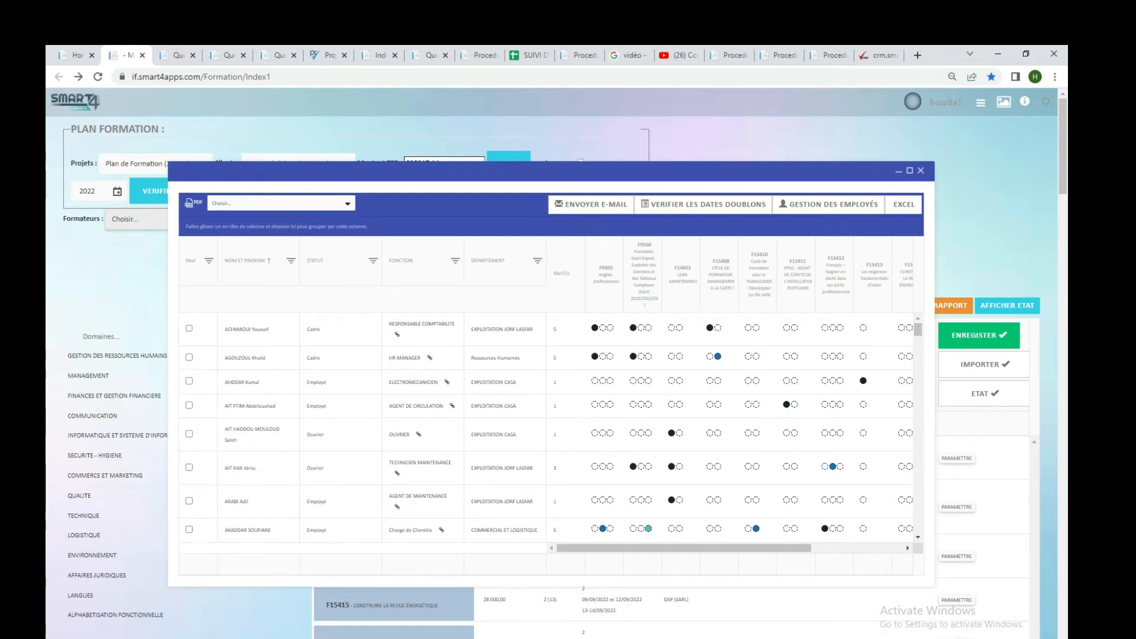
- Switch to Firefox, launch Smart Point from the client's admin home page and open the Annuaire des collaborateurs
click(450, 603)
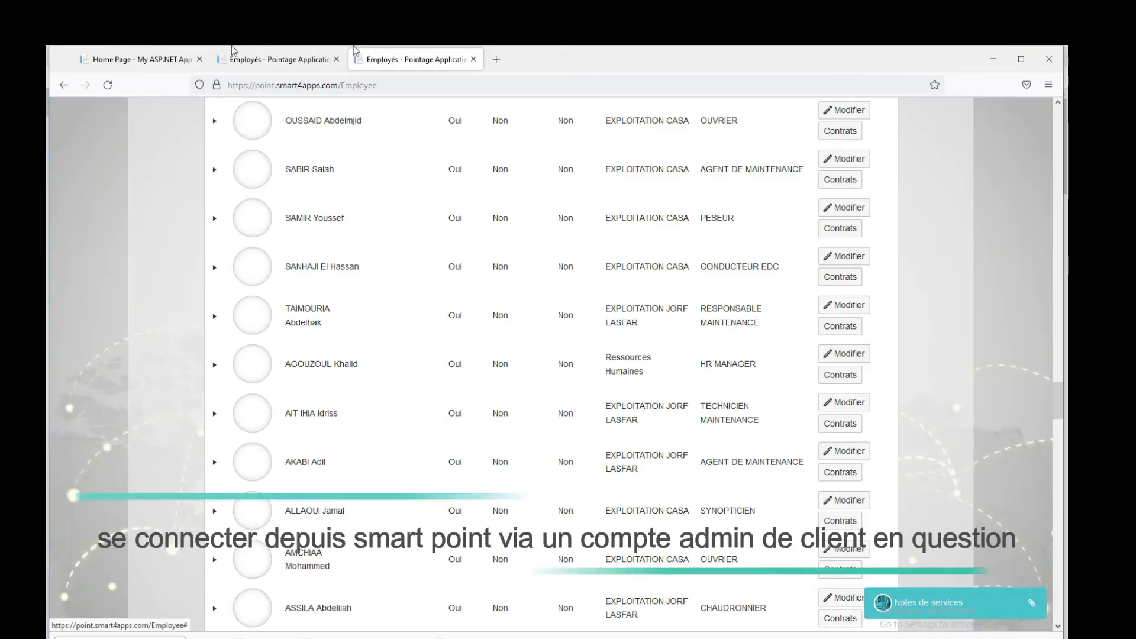
click(118, 59)
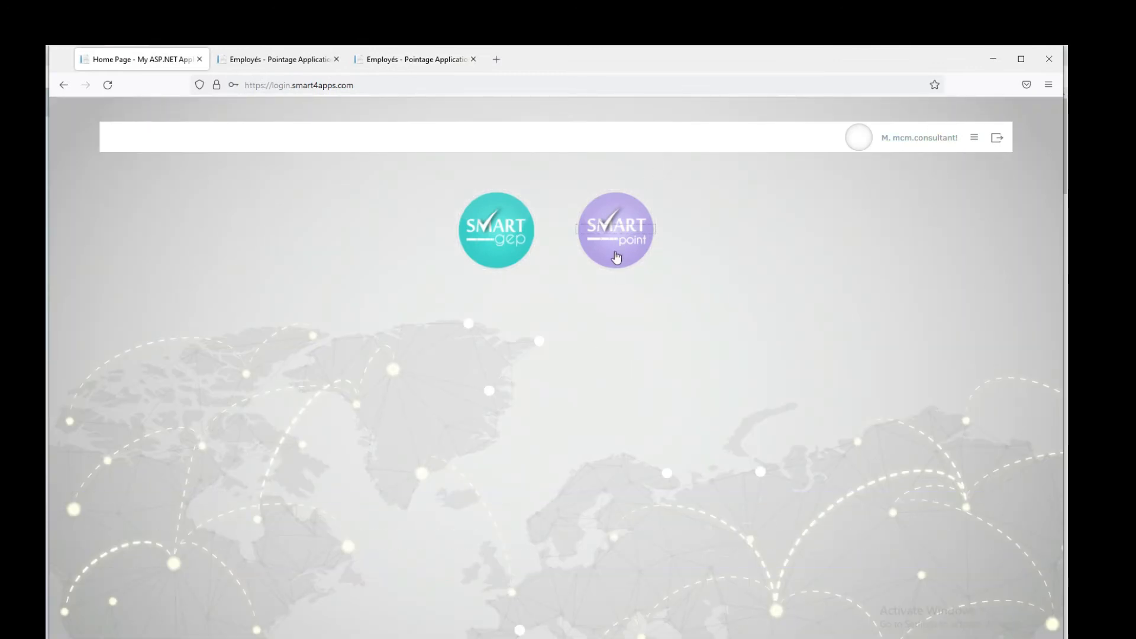
click(616, 257)
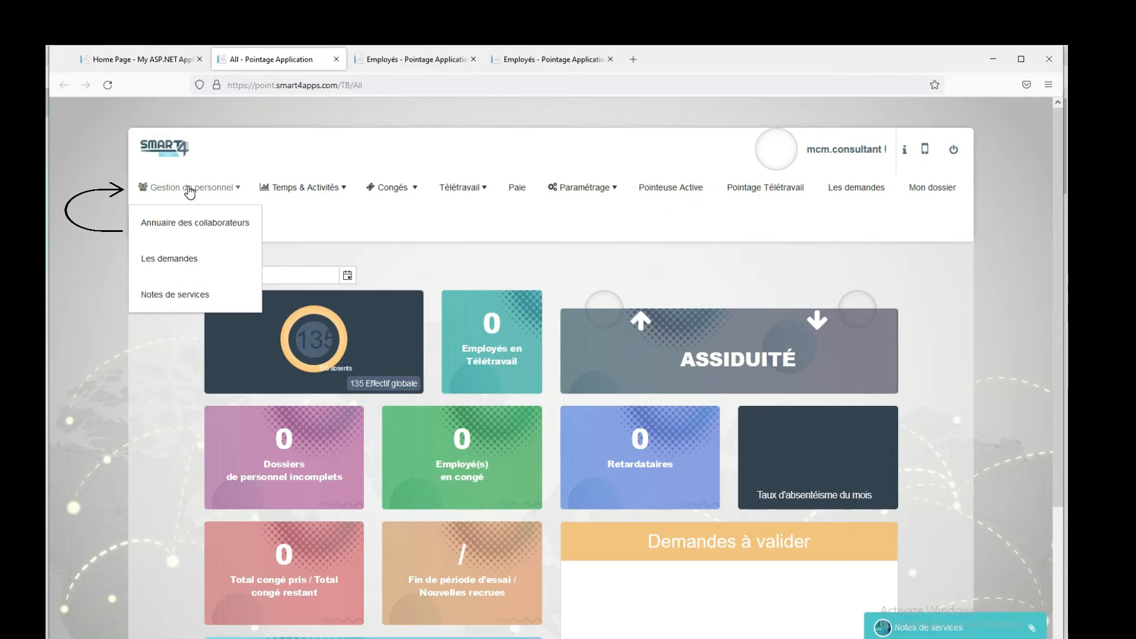
click(189, 190)
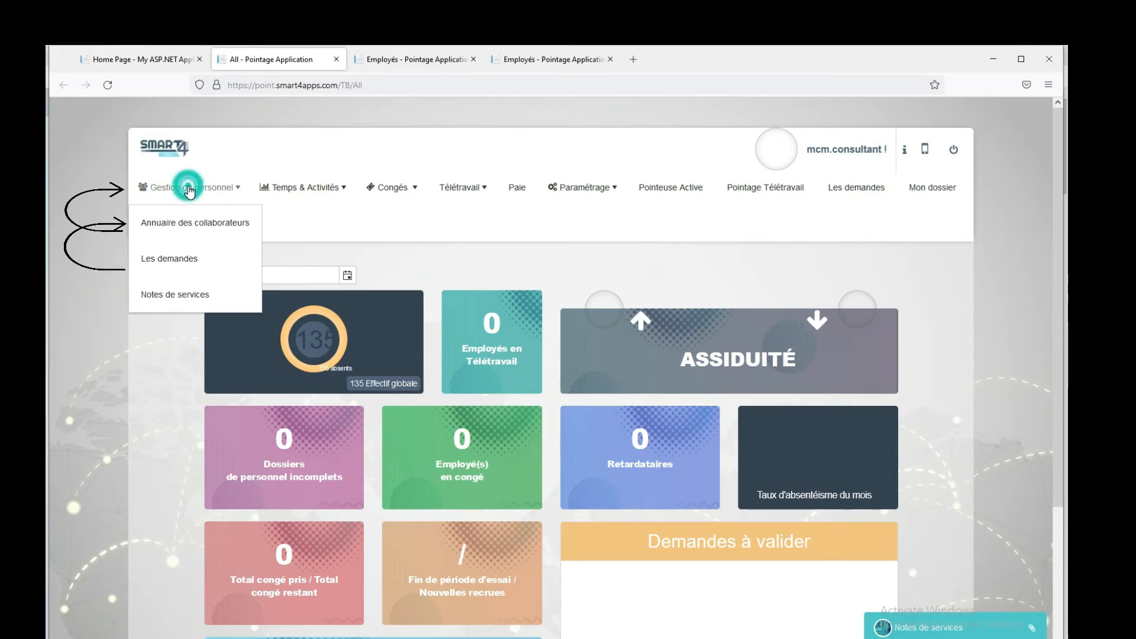
click(187, 226)
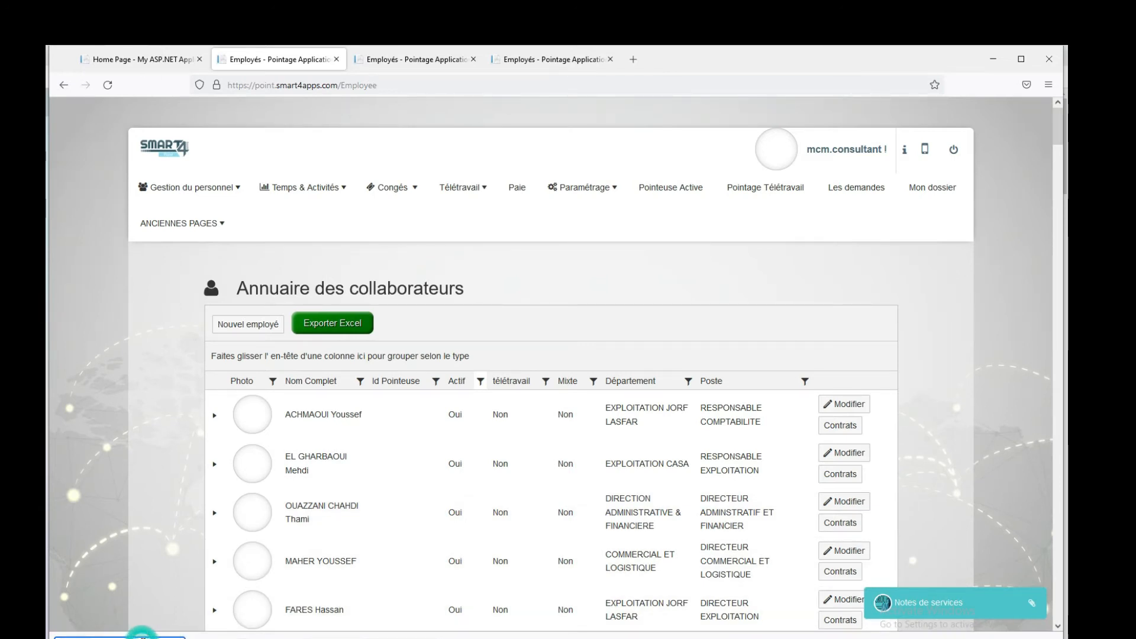
- Find the HR MANAGER by surname in the directory, open the employee record for editing, check its e-mail and update it
text(AGOUZOUL)
drag(1004, 350, 882, 351)
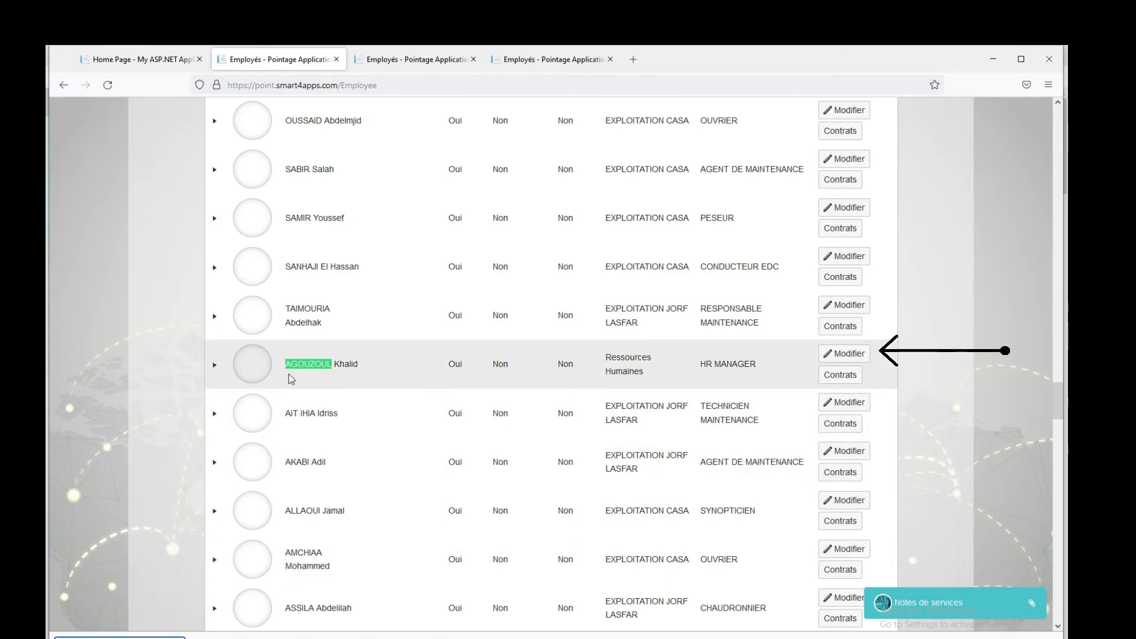
click(841, 355)
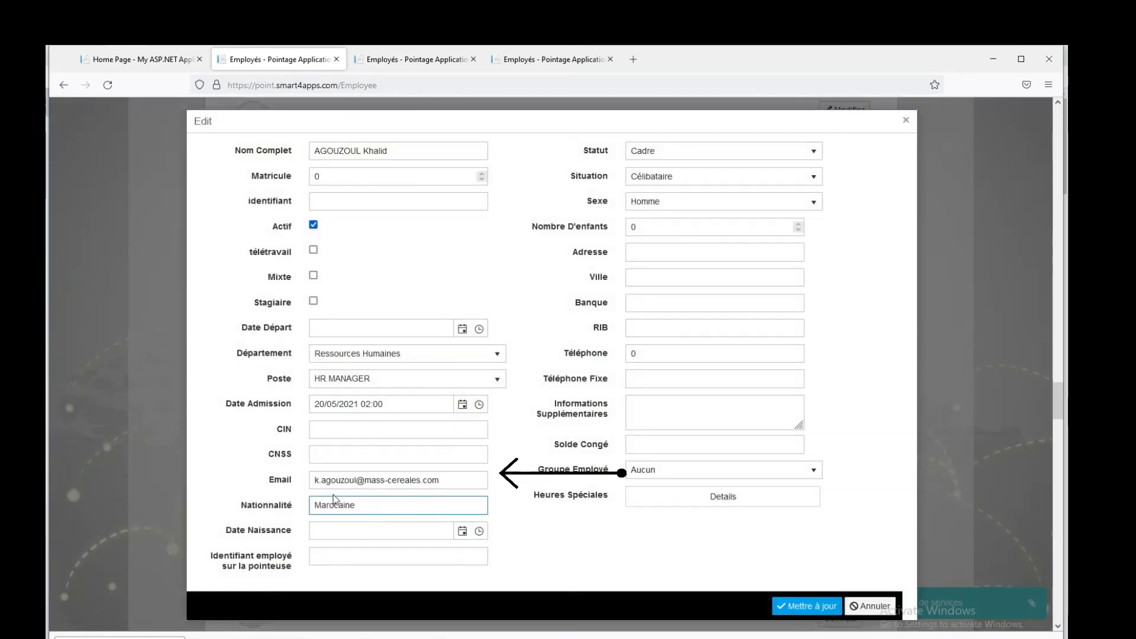
click(804, 605)
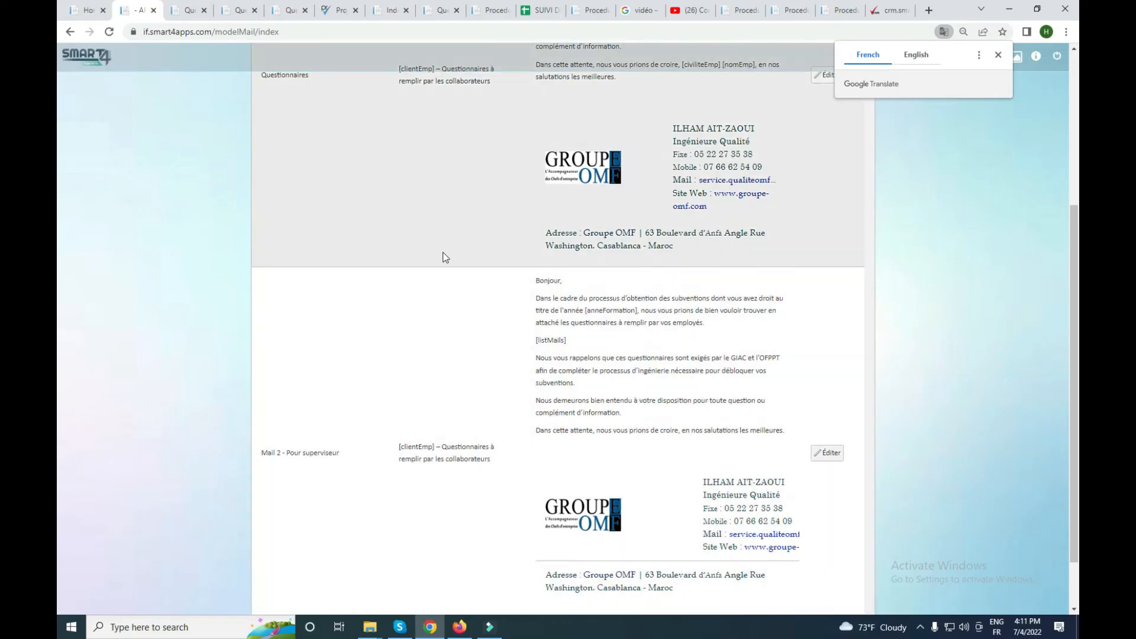
- Review the subject and content of the Questionnaires and Mail 2 - Pour superviseur e-mail templates and dismiss the translation prompt
scroll(444, 254, up, 3)
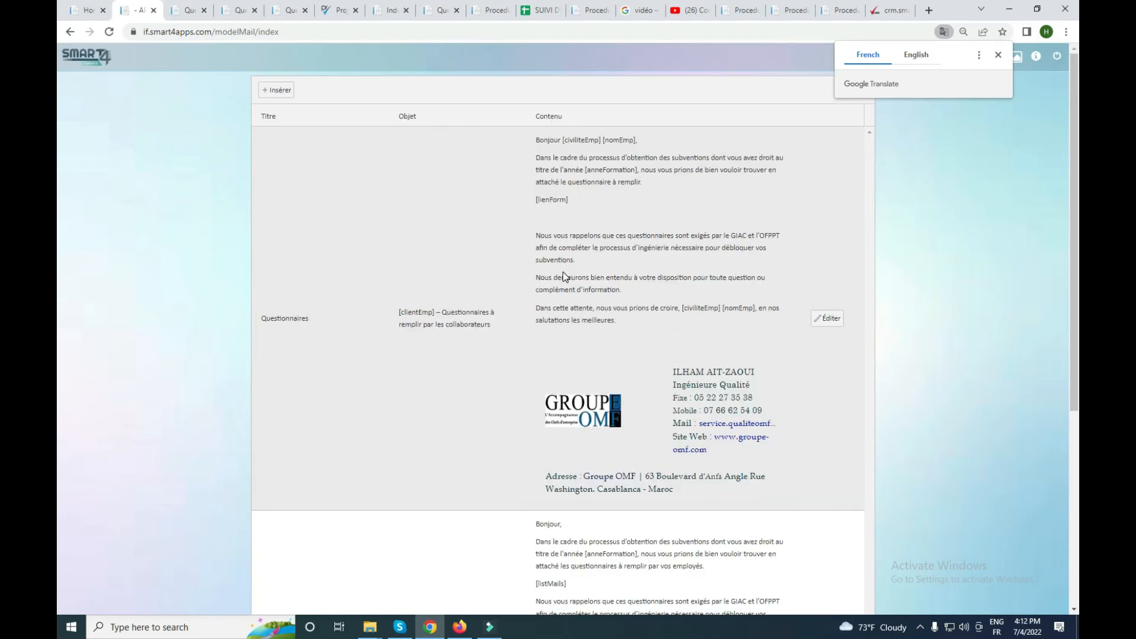
scroll(563, 271, down, 3)
scroll(512, 401, down, 2)
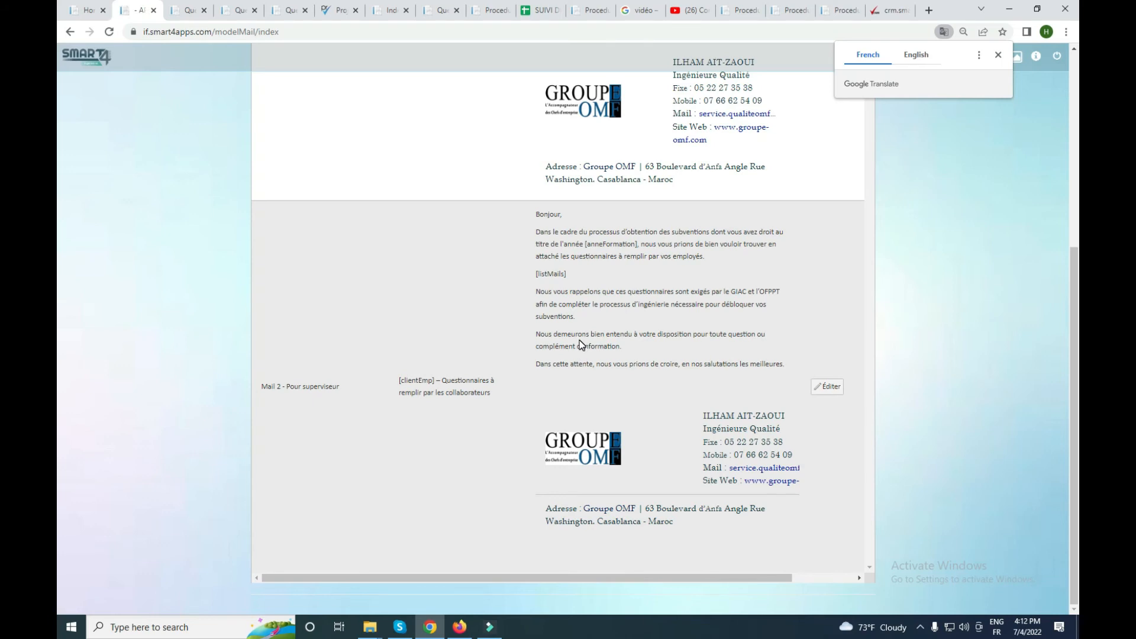
scroll(618, 296, up, 5)
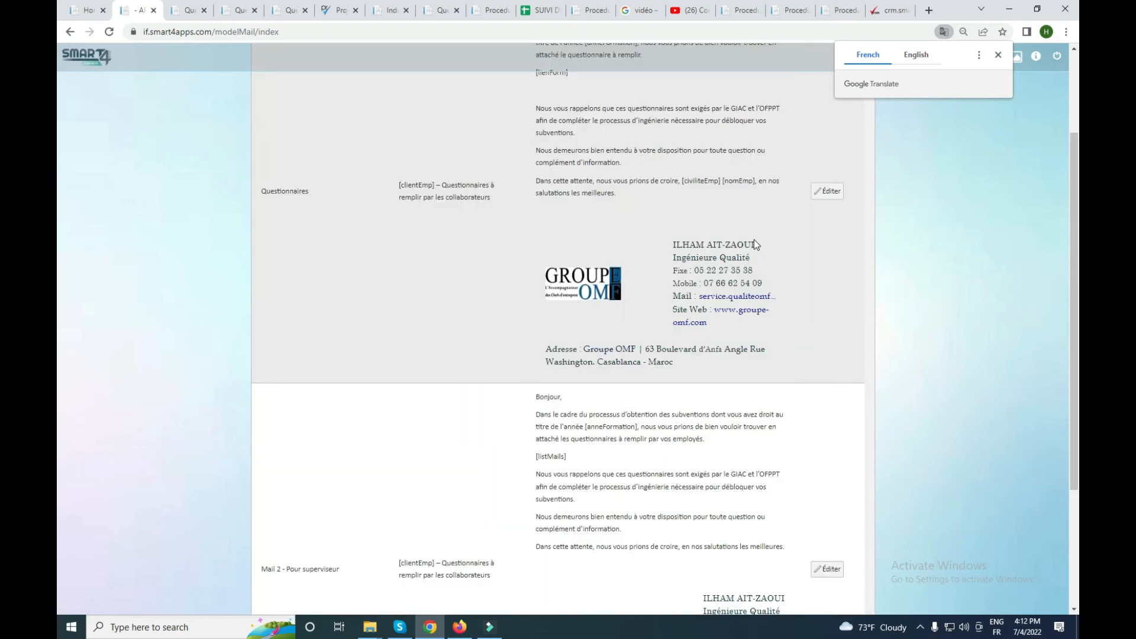
click(1001, 56)
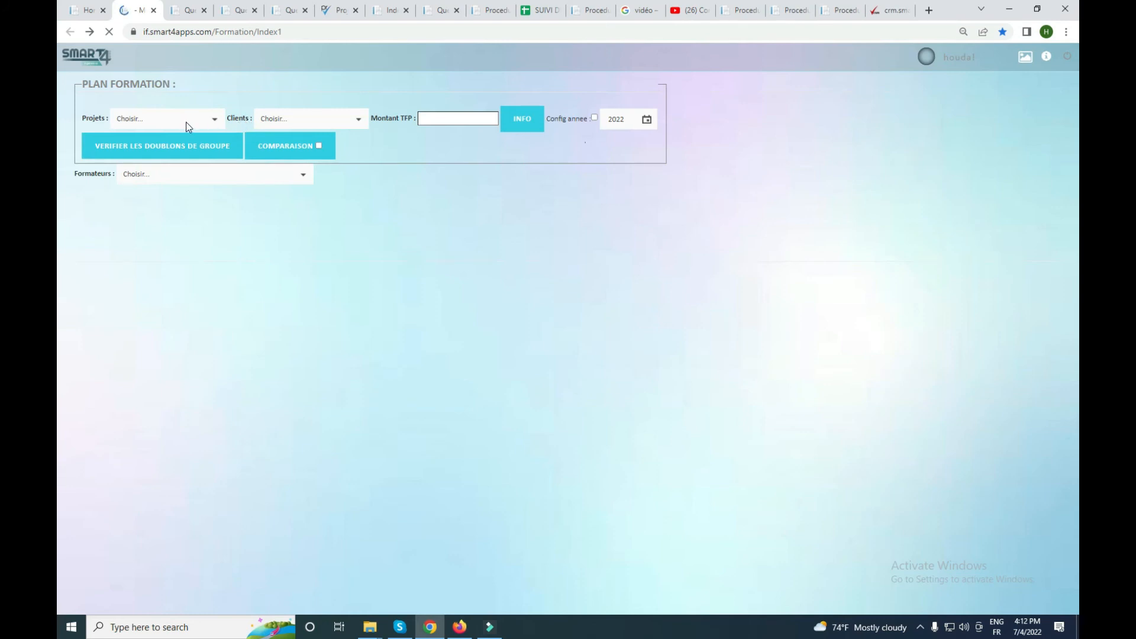
- Reselect Plan de Formation (2022 B) on the reloaded training plan page and look up the client Mass Céréales Al Maghreb with "mass"
click(189, 125)
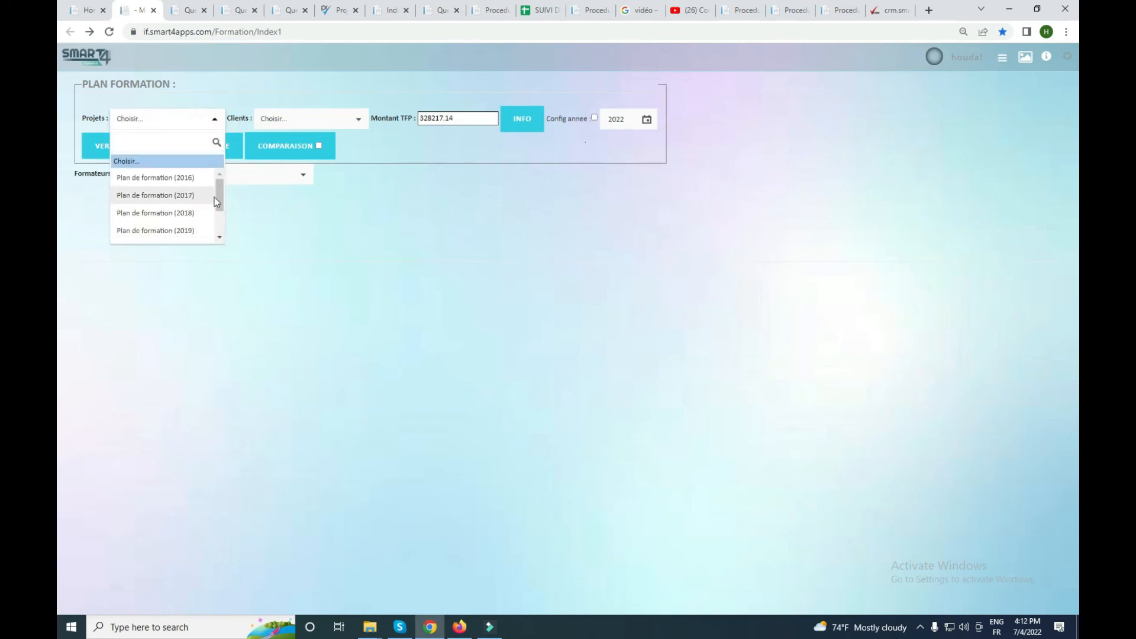
drag(219, 200, 219, 225)
click(184, 235)
click(217, 123)
click(217, 123)
click(325, 120)
click(325, 120)
click(325, 120)
text(mass)
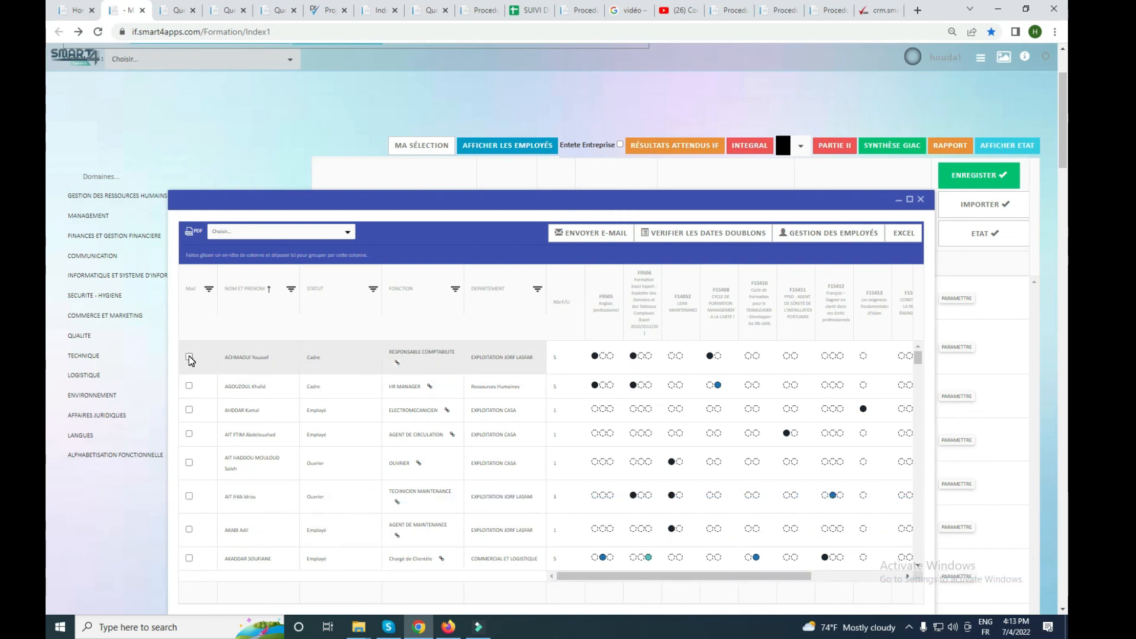
- Mark the first six employees in the list as mail recipients
click(189, 356)
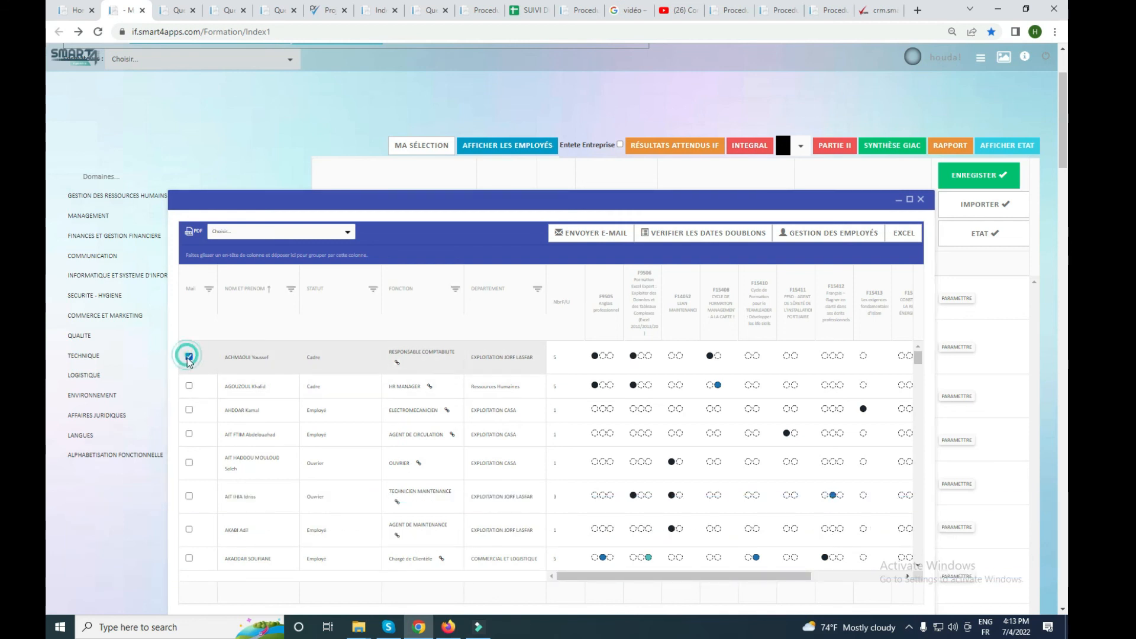
click(189, 386)
click(189, 410)
click(189, 434)
click(189, 463)
click(188, 496)
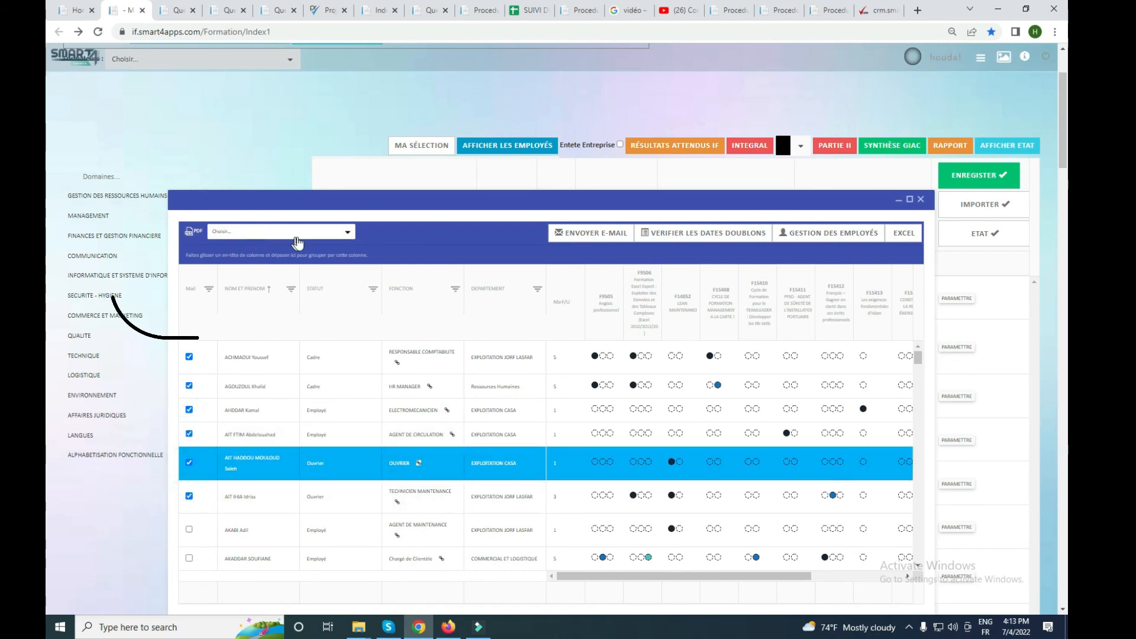
- Open the choice of e-mail templates for the selected employees
click(328, 232)
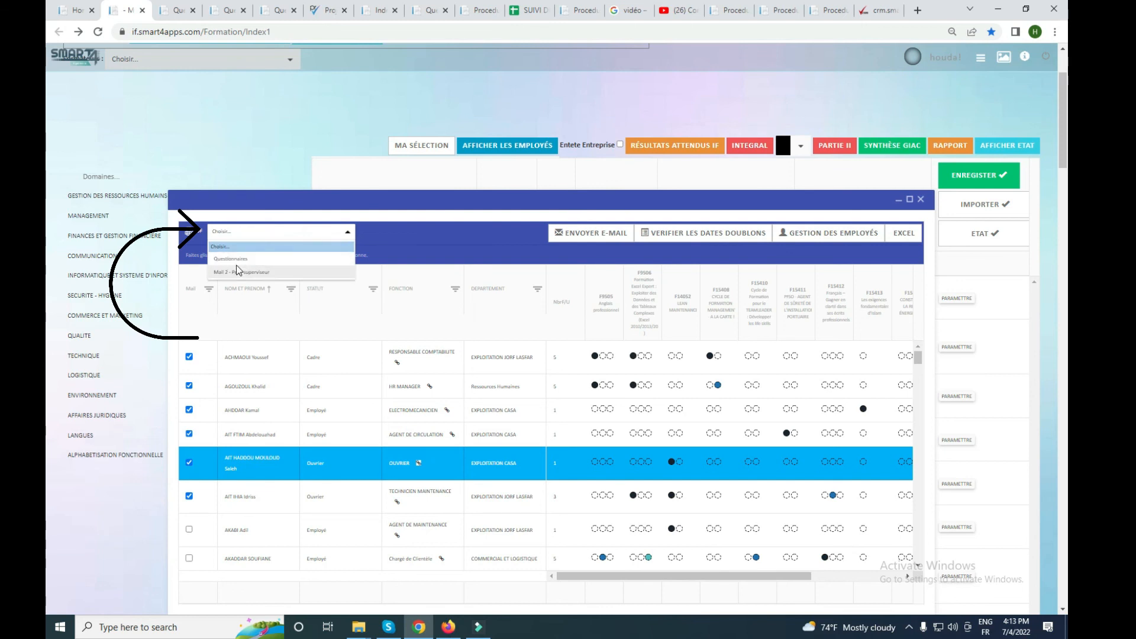